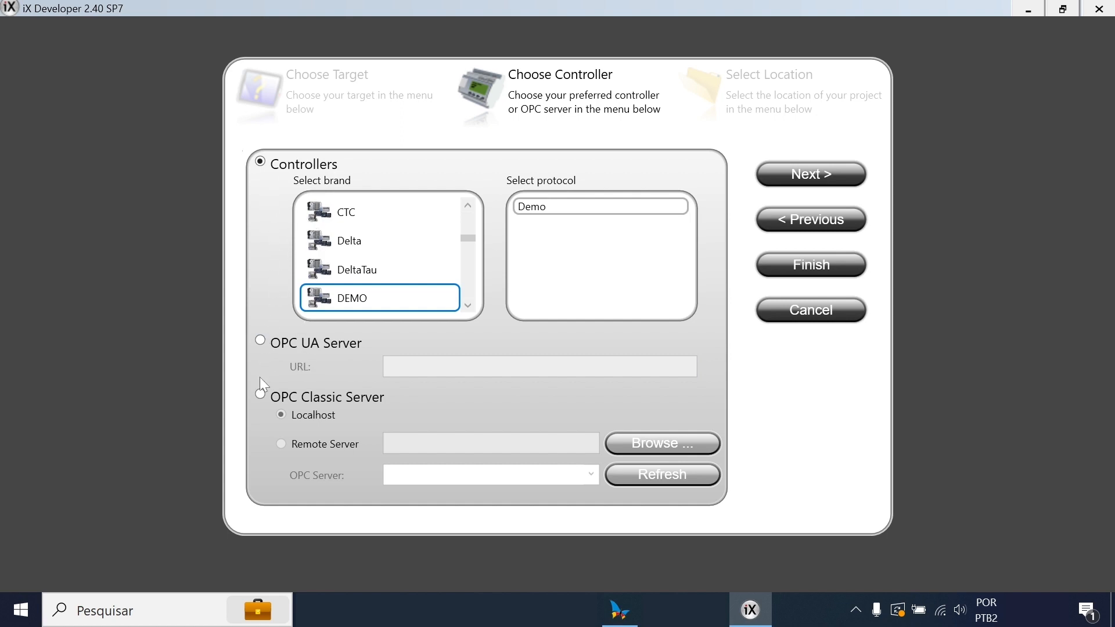
# Step: Choose the localhost OPC Classic Server CoDeSys.OPC.DA as controller and finish creating the project with the default name and location
pyautogui.click(260, 394)
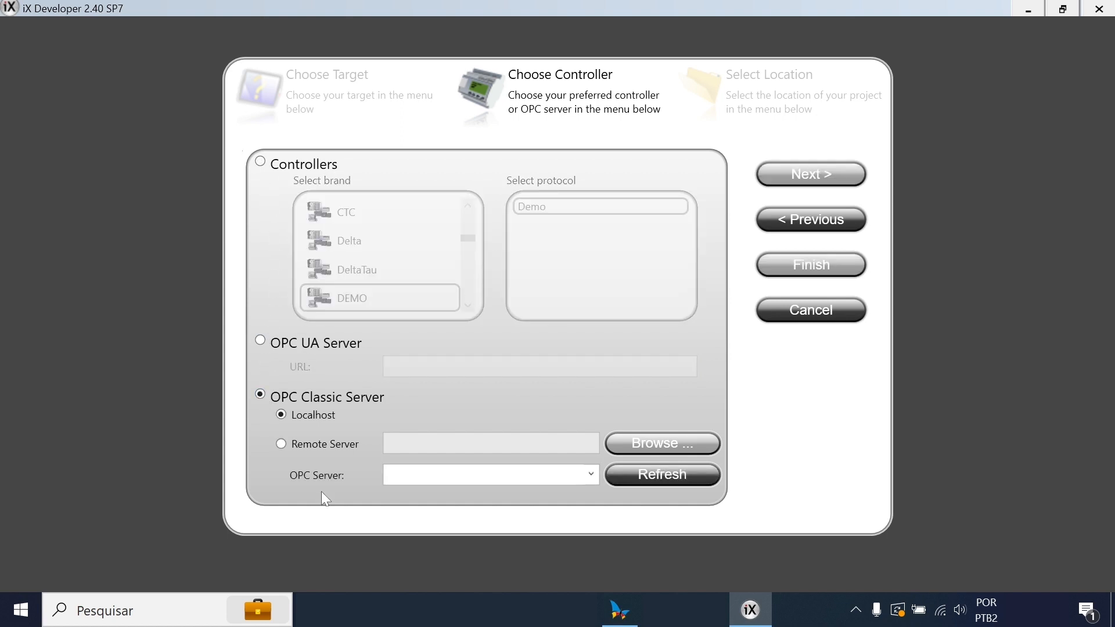
pyautogui.click(591, 474)
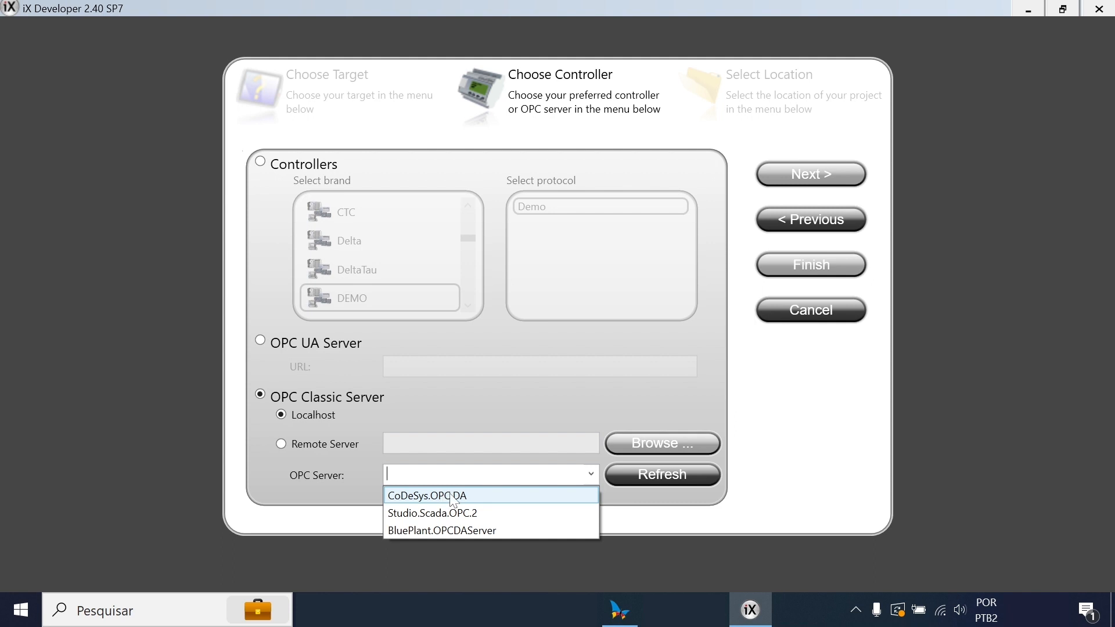
pyautogui.click(505, 497)
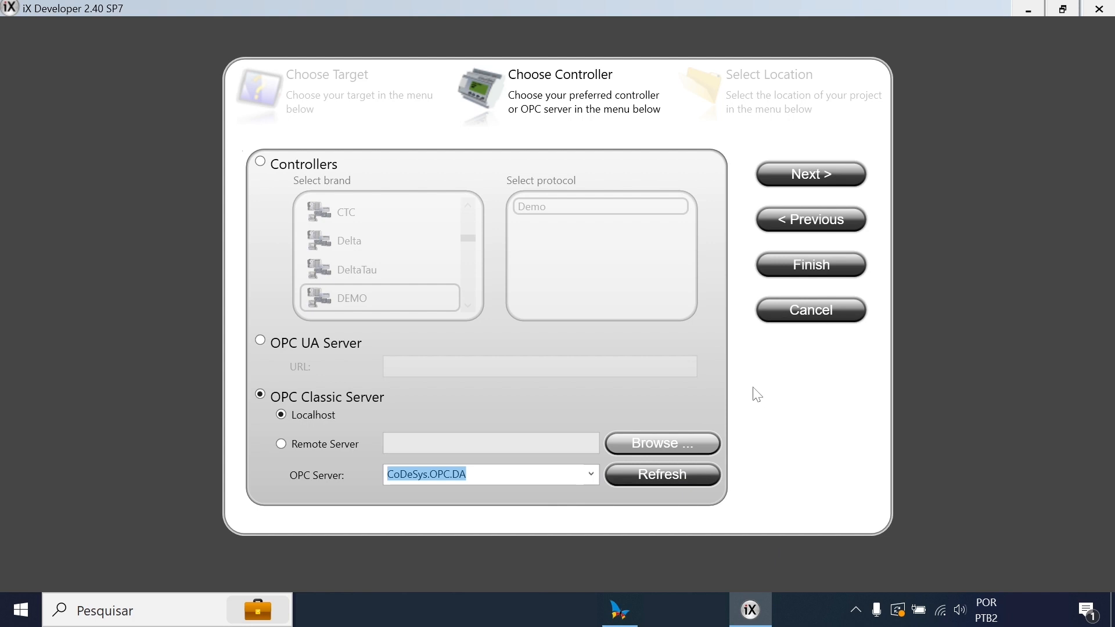
pyautogui.click(820, 177)
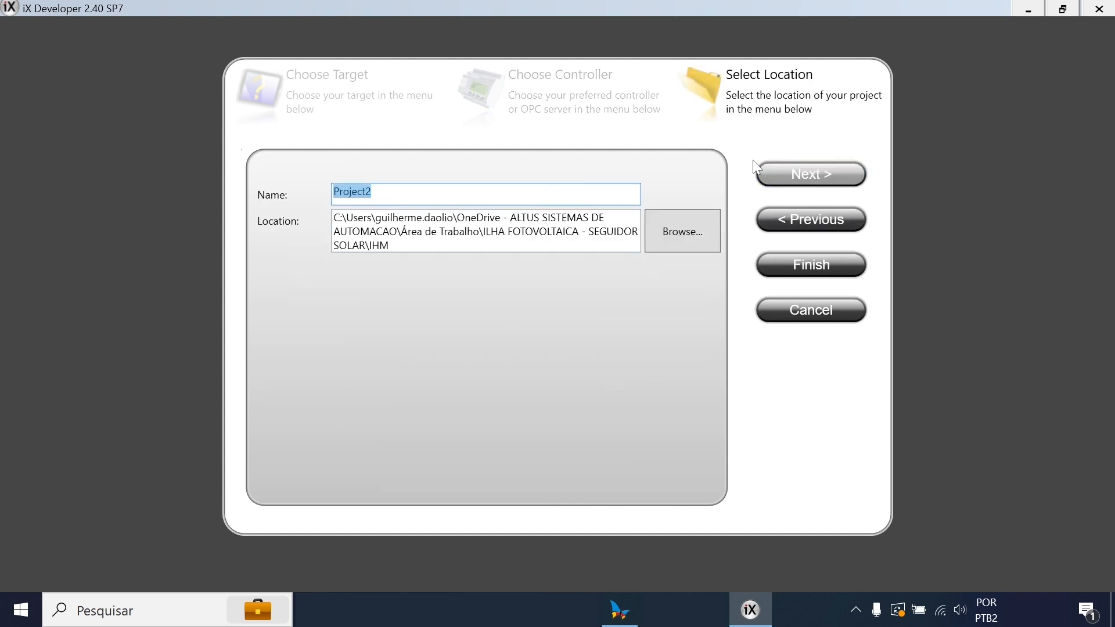
pyautogui.click(843, 269)
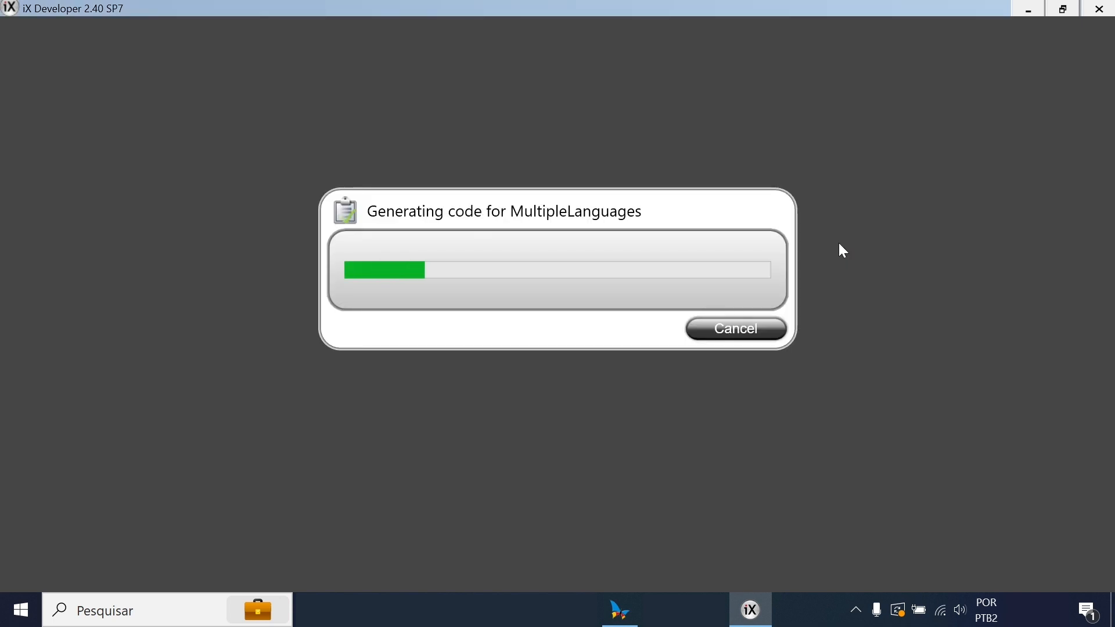
# Step: Import the I00 tag from PLC01 > Application > IntegratedIO on the OPC server into the project's tag list
pyautogui.scroll(-1, 185, 266)
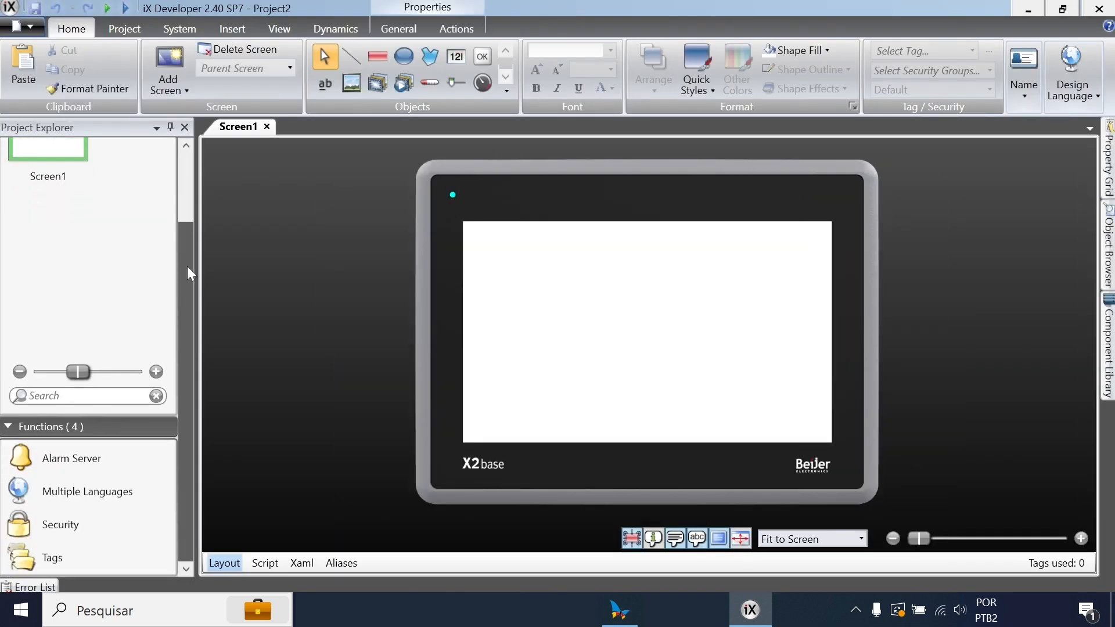
pyautogui.doubleClick(72, 552)
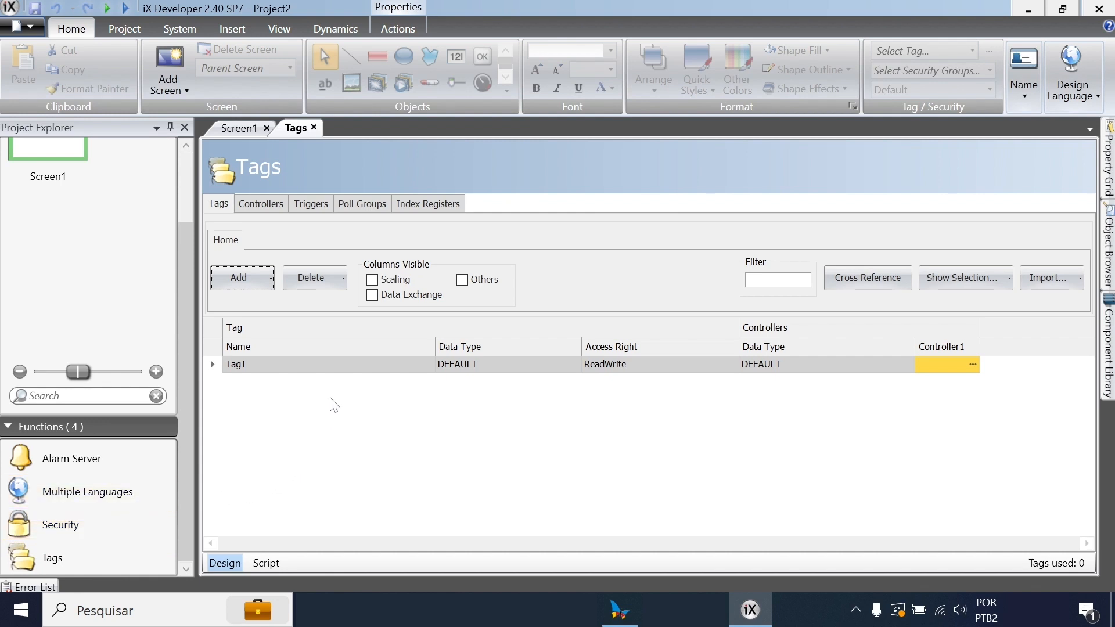
pyautogui.click(271, 279)
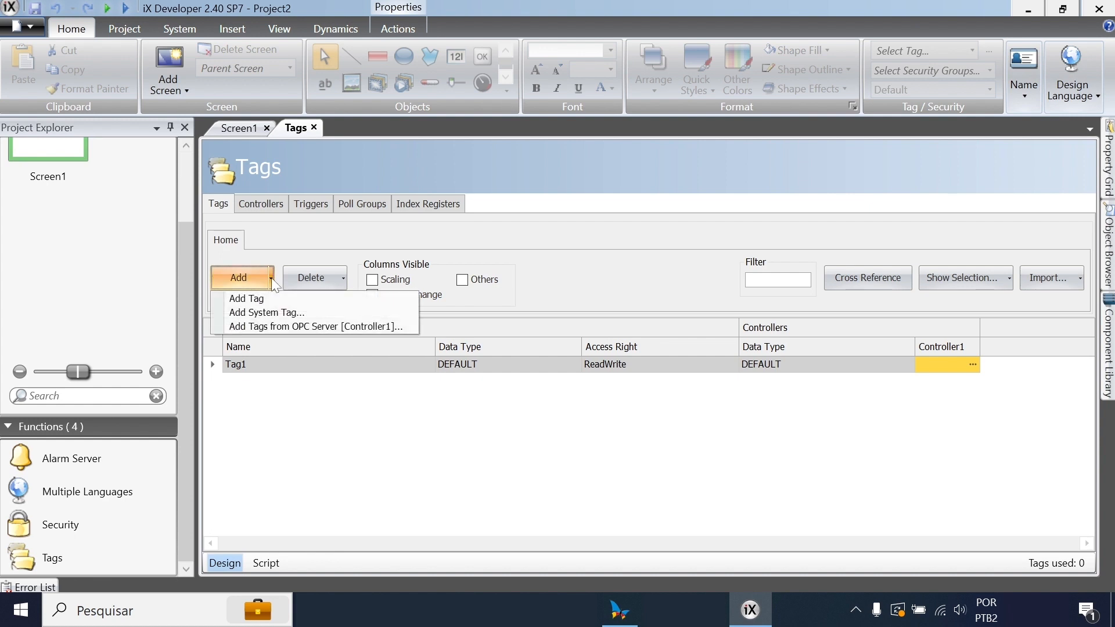
pyautogui.click(276, 326)
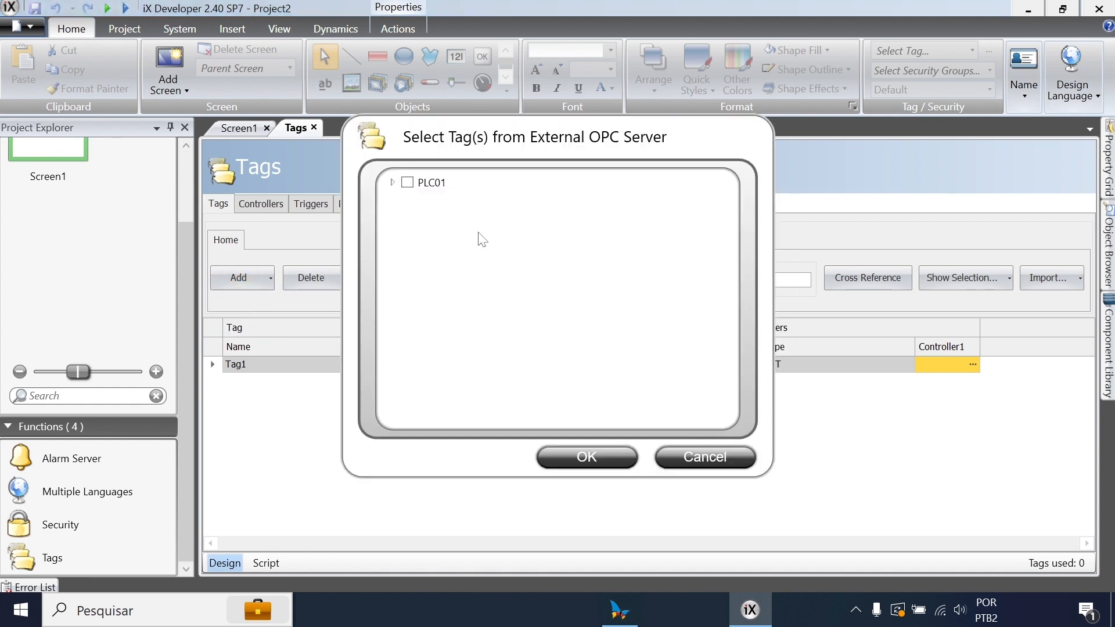
pyautogui.moveTo(602, 143); pyautogui.dragTo(531, 133)
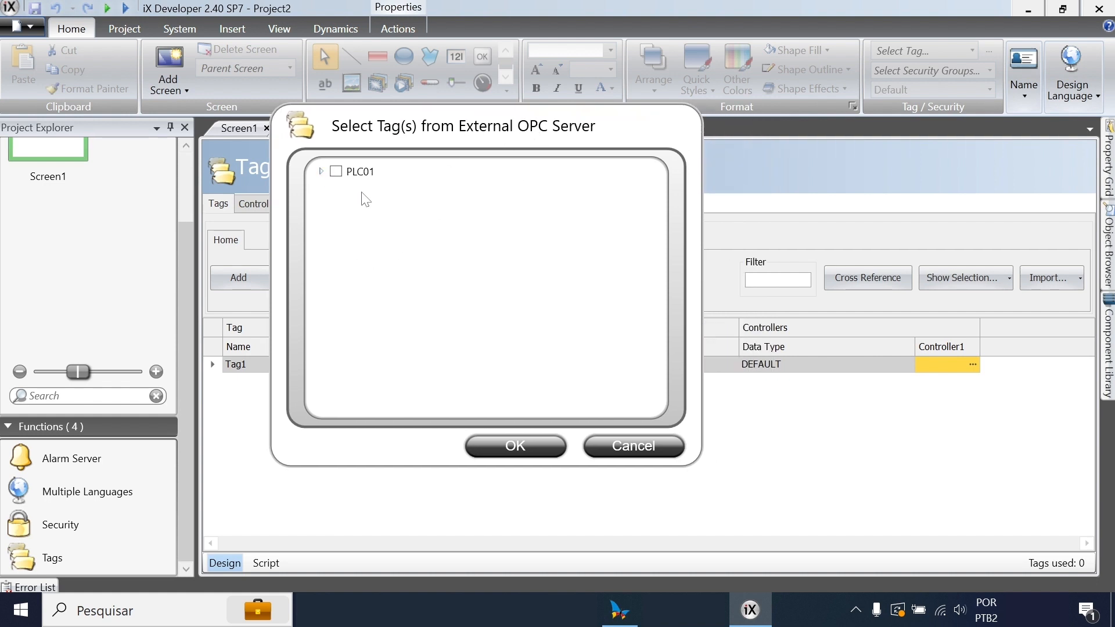
pyautogui.click(320, 171)
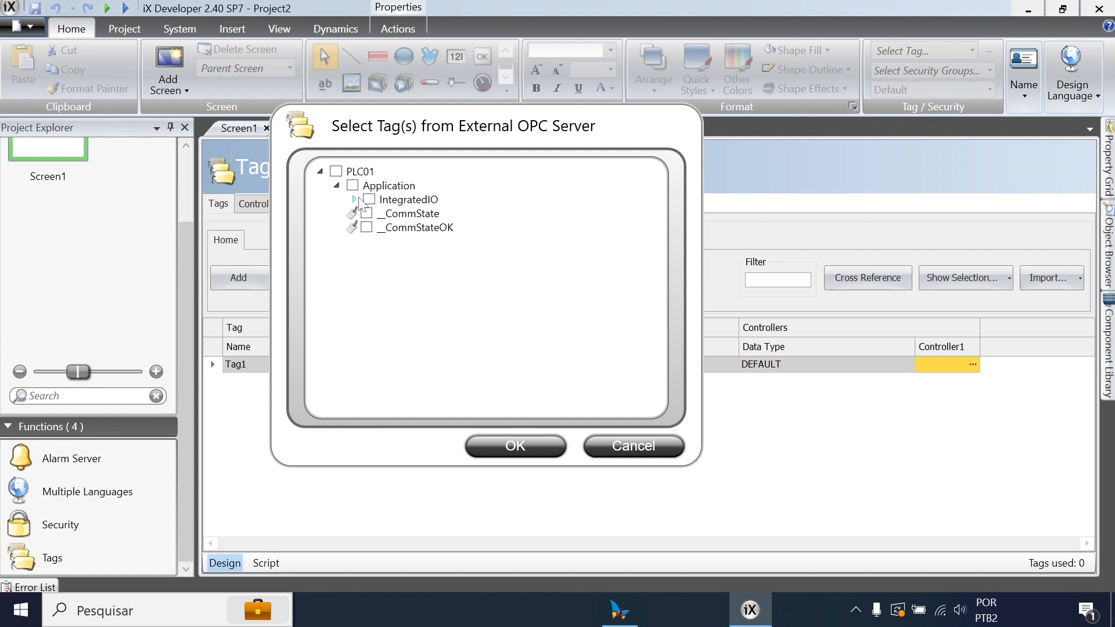
pyautogui.click(355, 200)
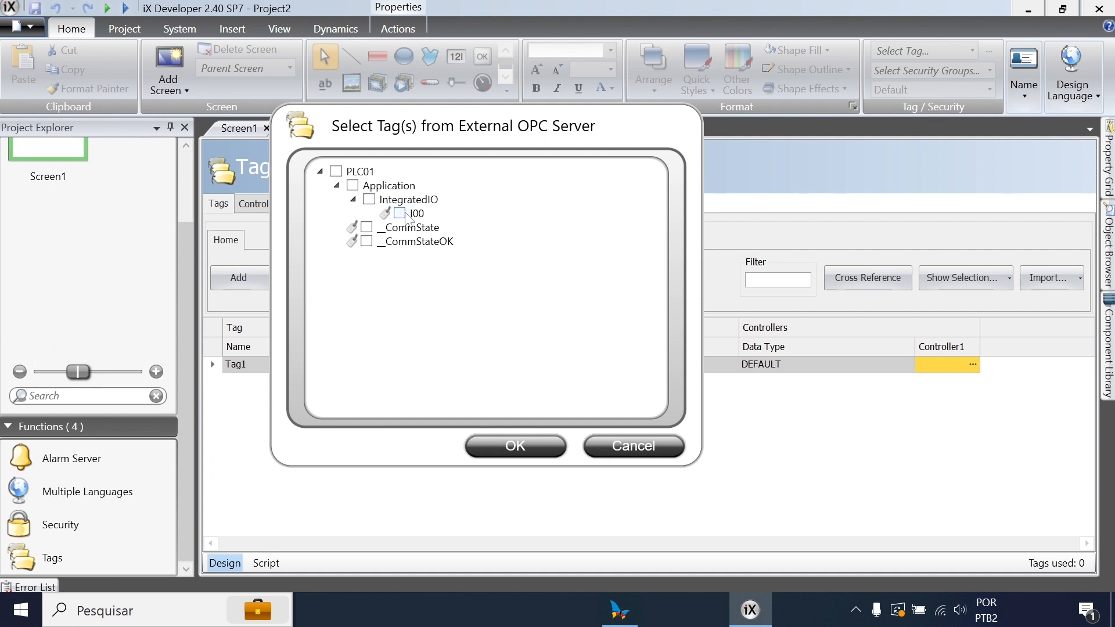
pyautogui.click(399, 213)
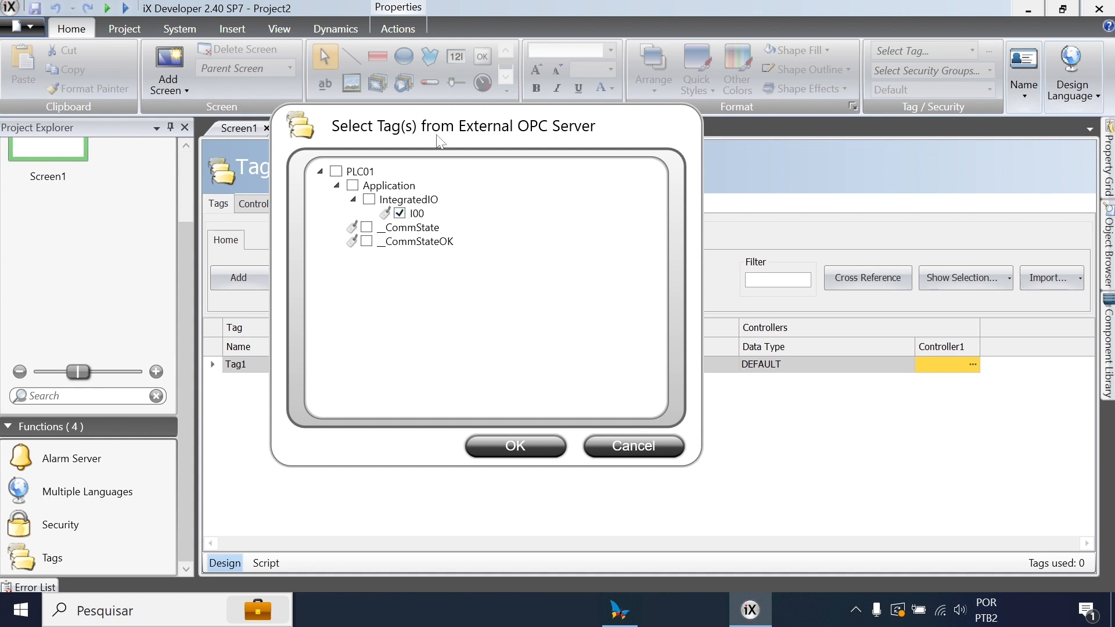
pyautogui.click(514, 447)
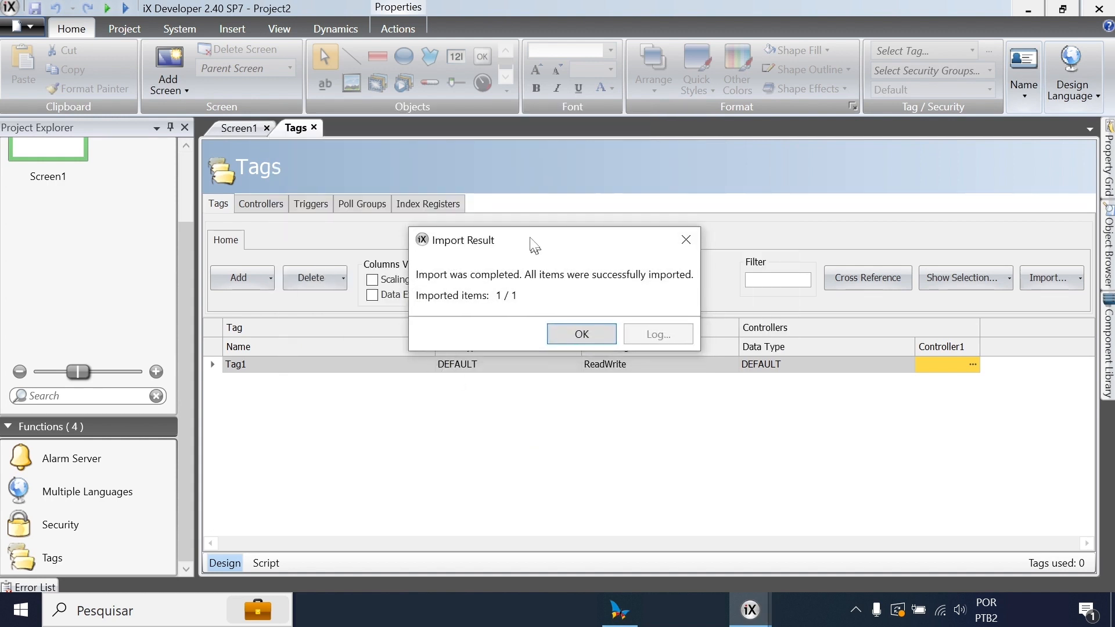
pyautogui.moveTo(535, 245); pyautogui.dragTo(516, 221)
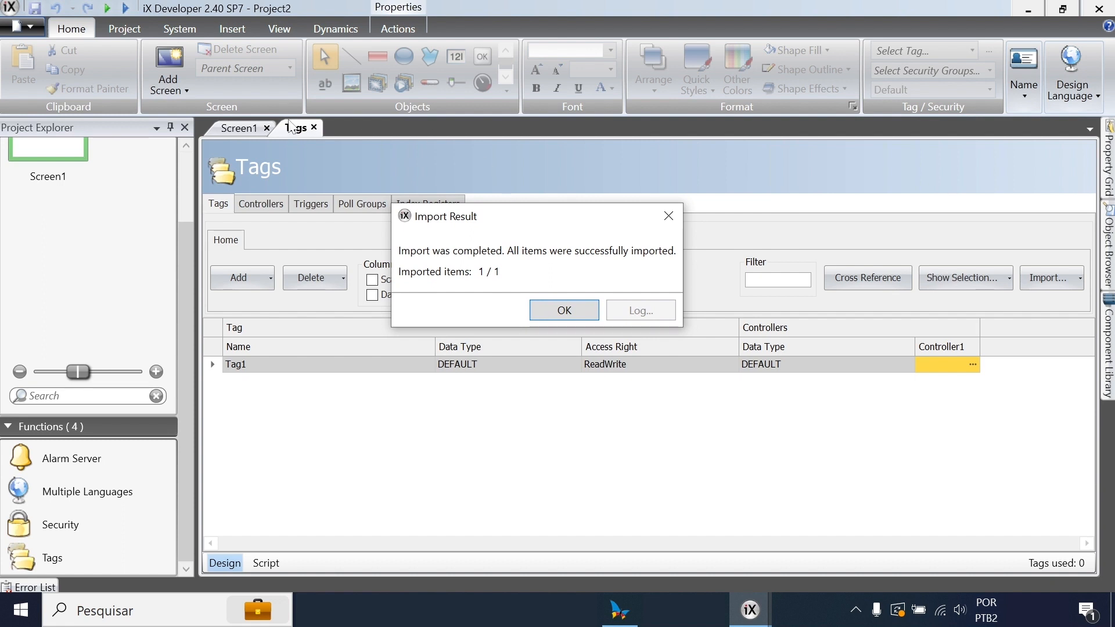
pyautogui.click(561, 310)
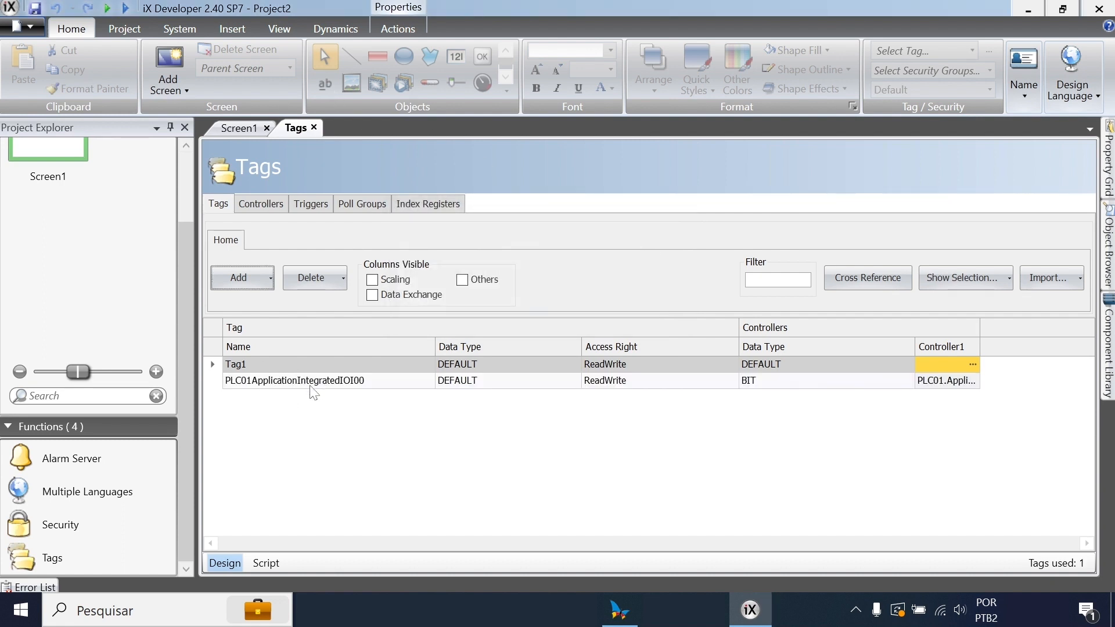
# Step: Rename the imported OPC tag as I00_PLC
pyautogui.doubleClick(378, 381)
pyautogui.write('I00_')
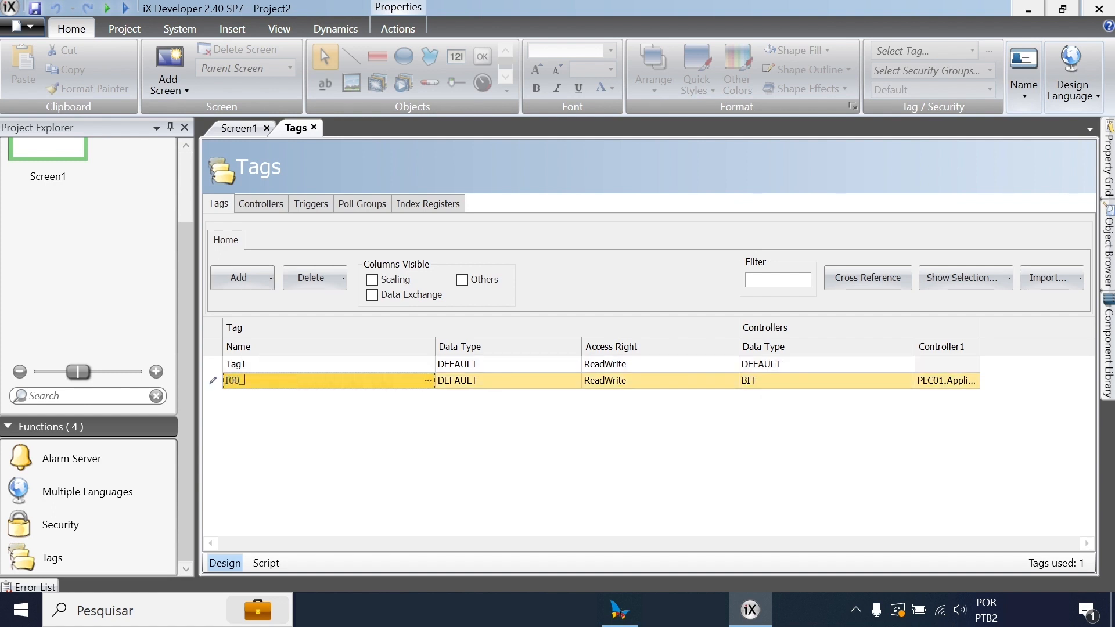
pyautogui.write('PLC')
# Step: Draw an ellipse about 233 wide and 216 high on Screen1 and reposition it slightly left of the screen's centre
pyautogui.scroll(3, 189, 275)
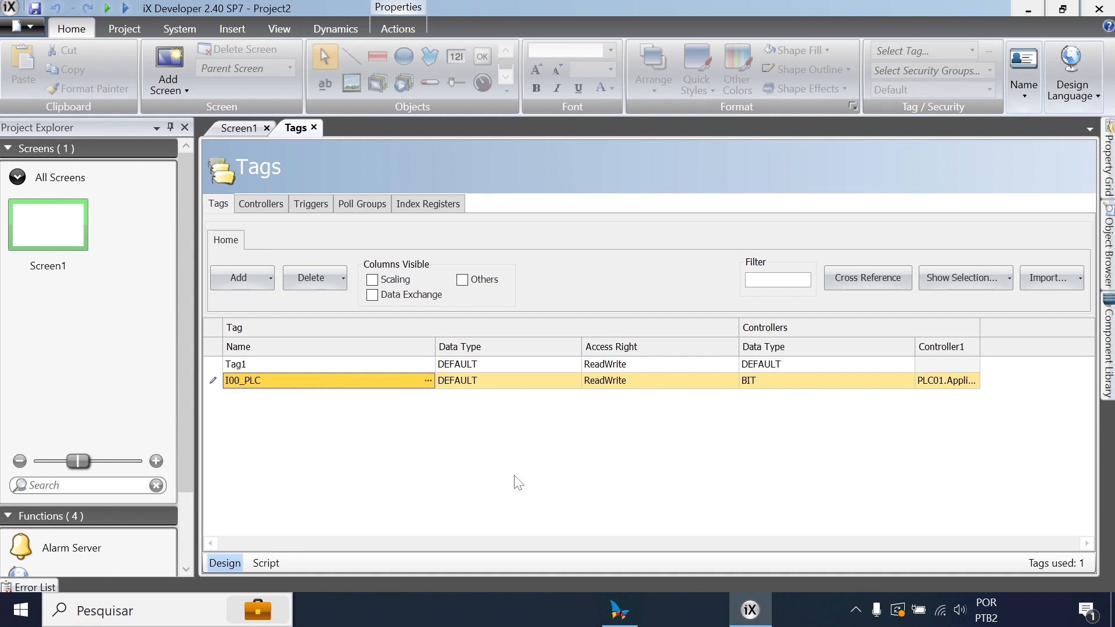
pyautogui.doubleClick(77, 214)
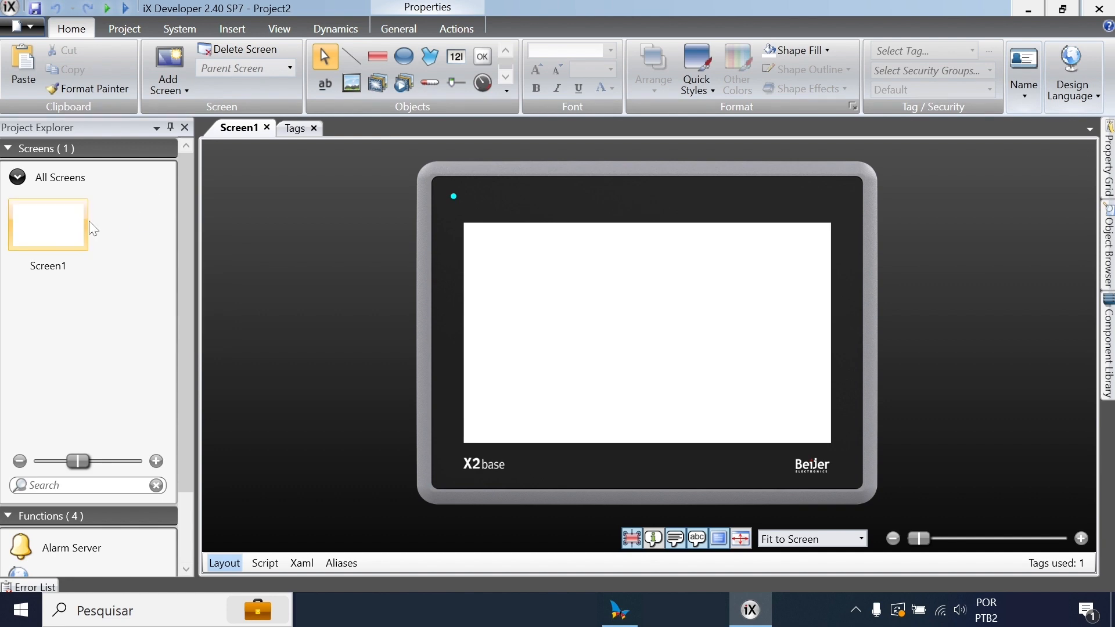
pyautogui.click(404, 56)
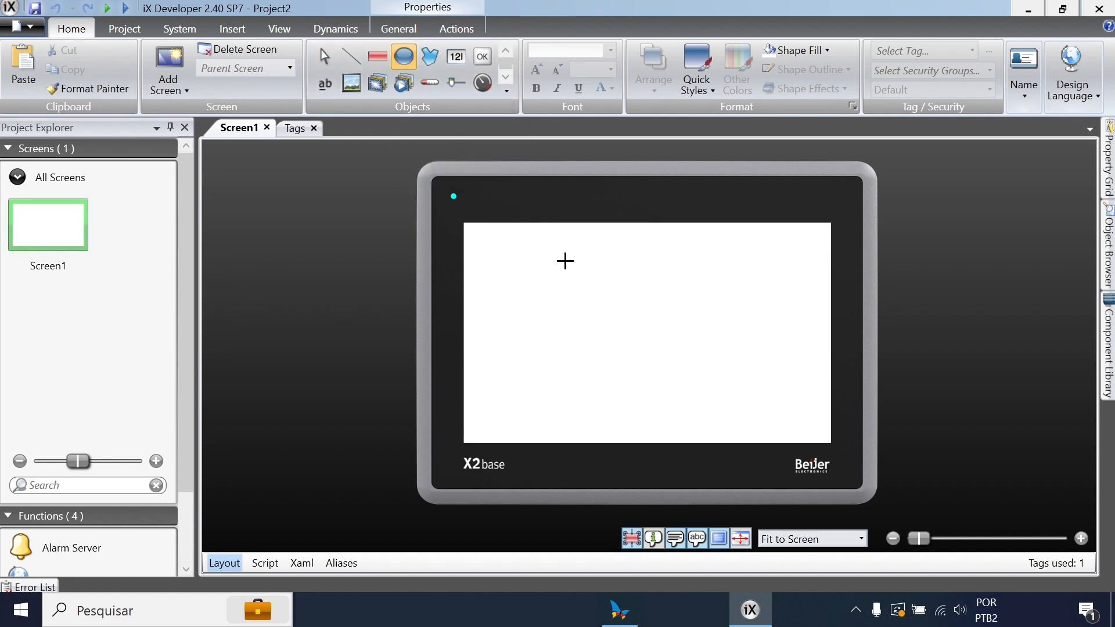
pyautogui.moveTo(541, 260); pyautogui.dragTo(648, 361)
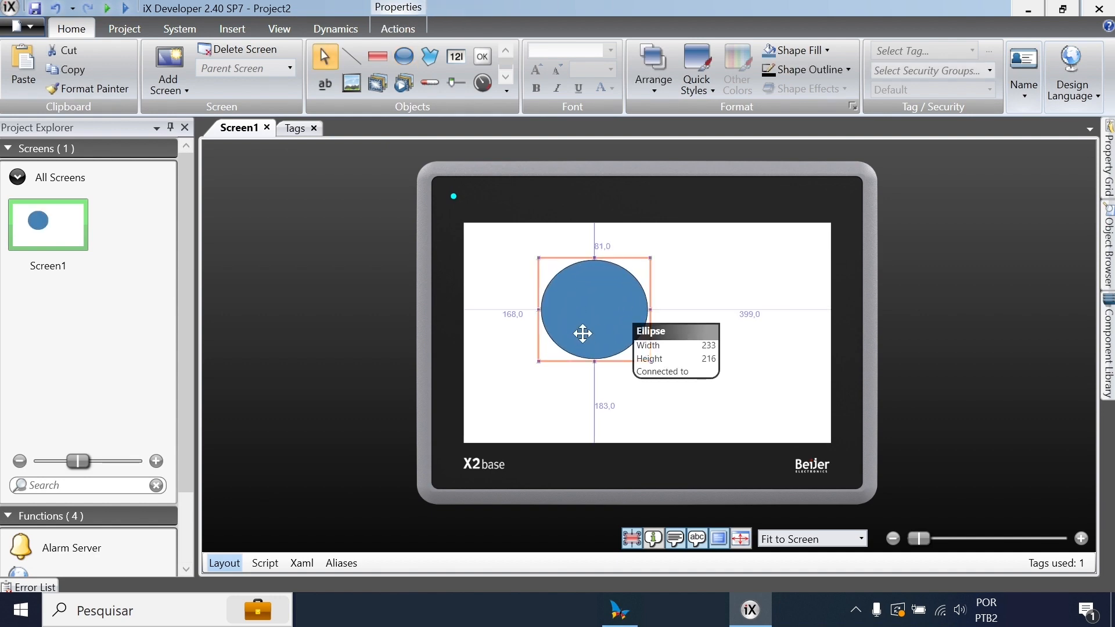
pyautogui.moveTo(575, 341); pyautogui.dragTo(656, 294)
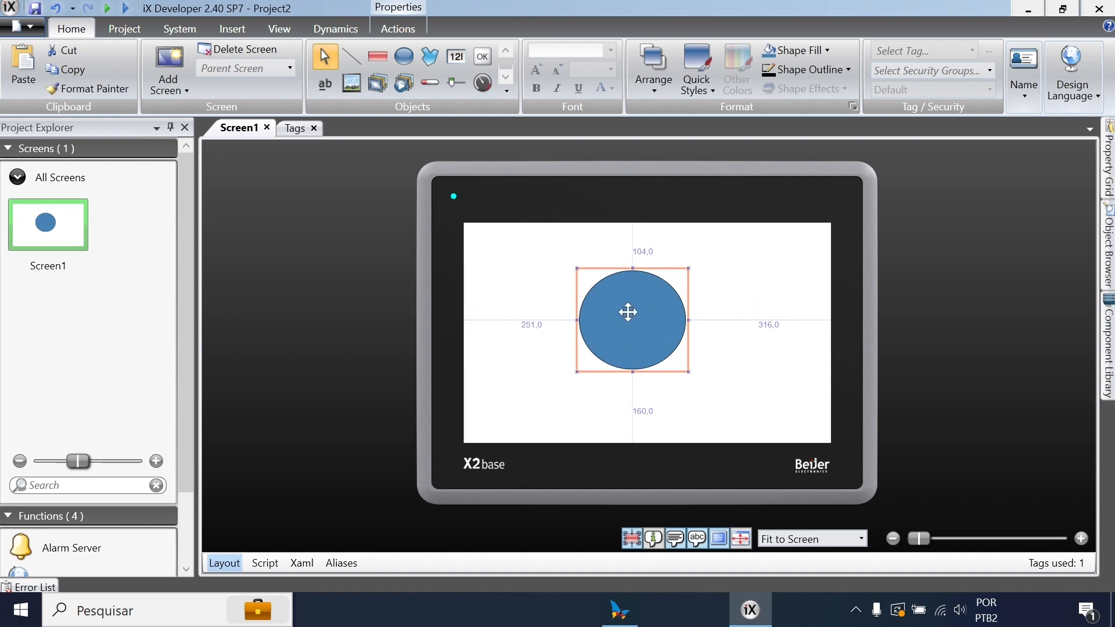
pyautogui.moveTo(649, 301); pyautogui.dragTo(610, 298)
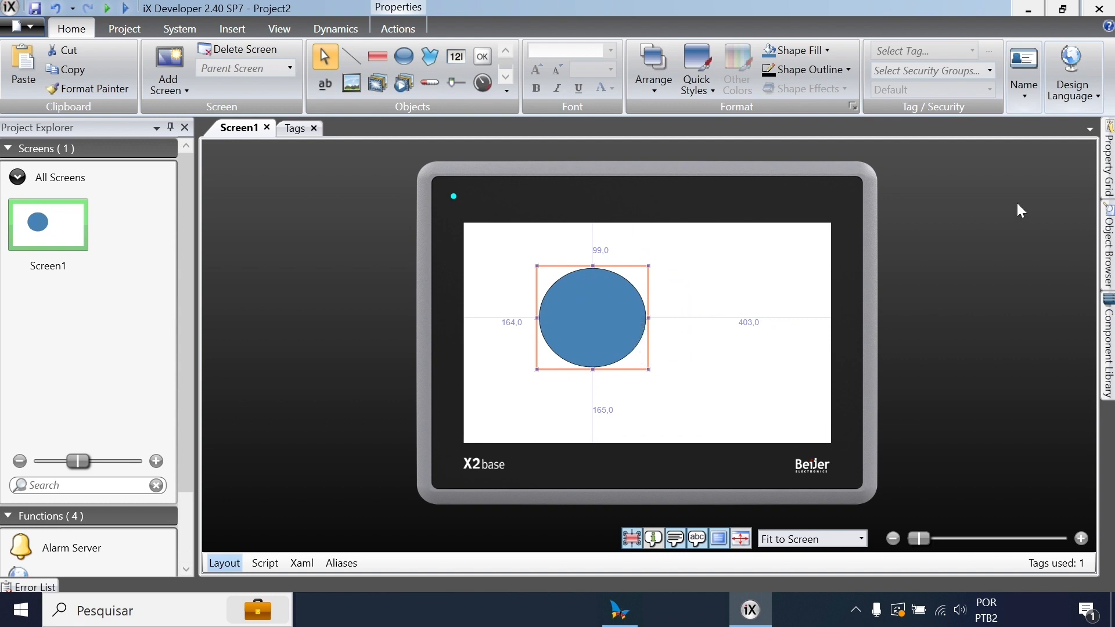
# Step: Link the ellipse's fill color dynamics to the I00_PLC tag
pyautogui.click(1109, 167)
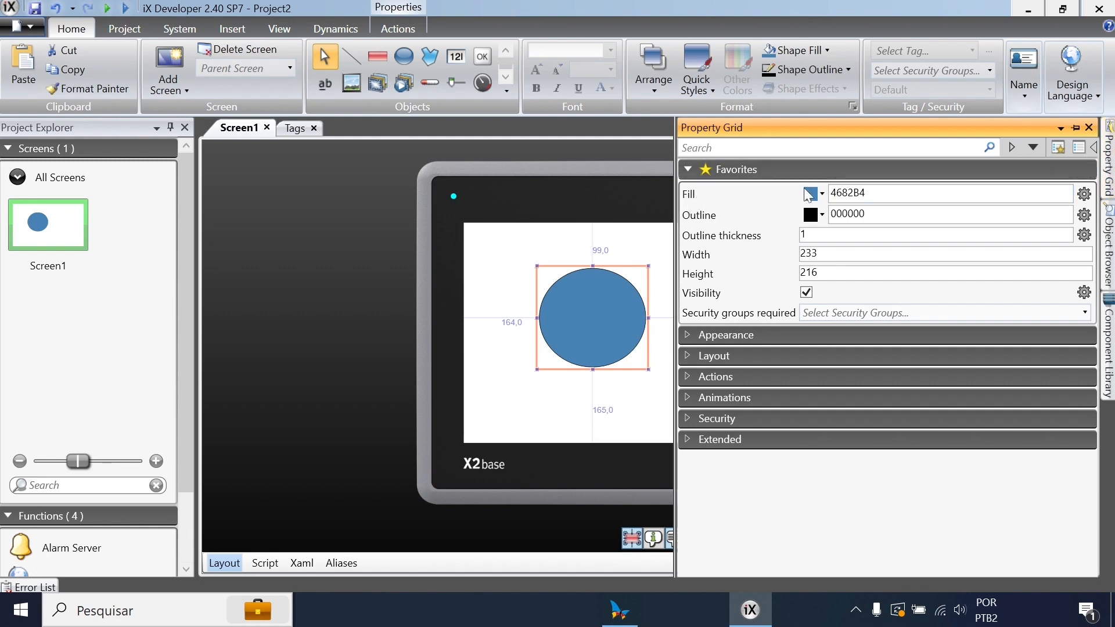
pyautogui.click(1084, 195)
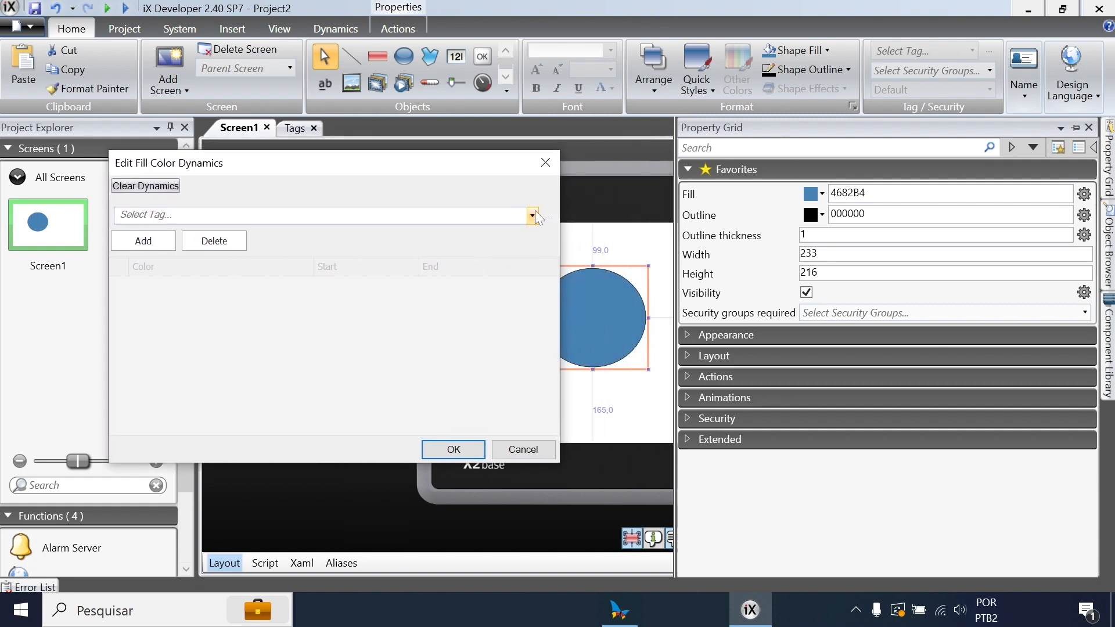
pyautogui.click(532, 213)
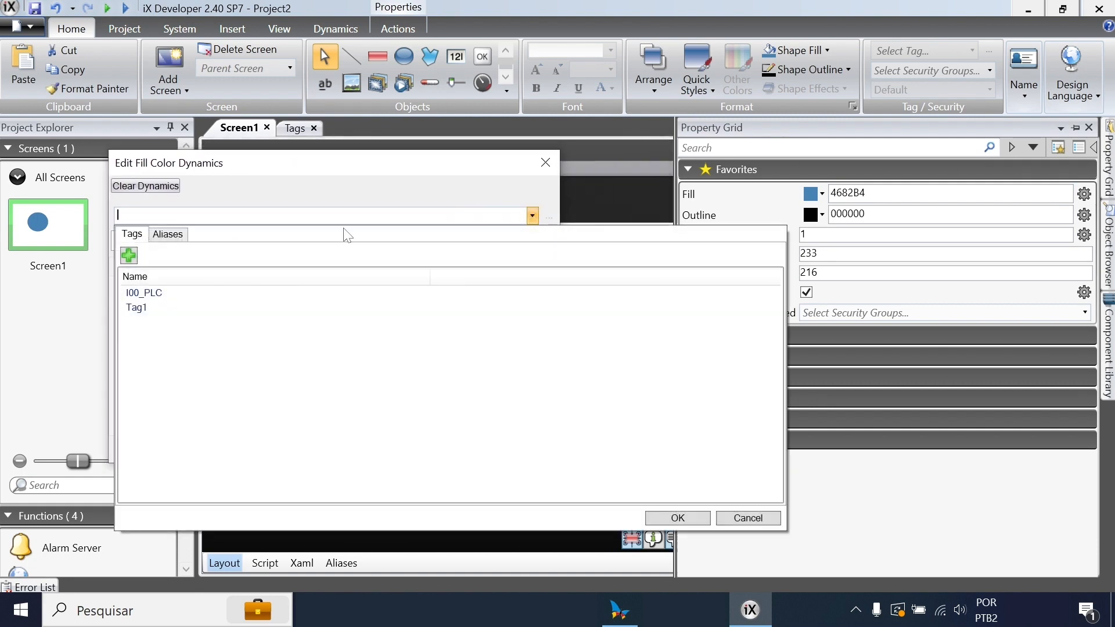
pyautogui.click(164, 293)
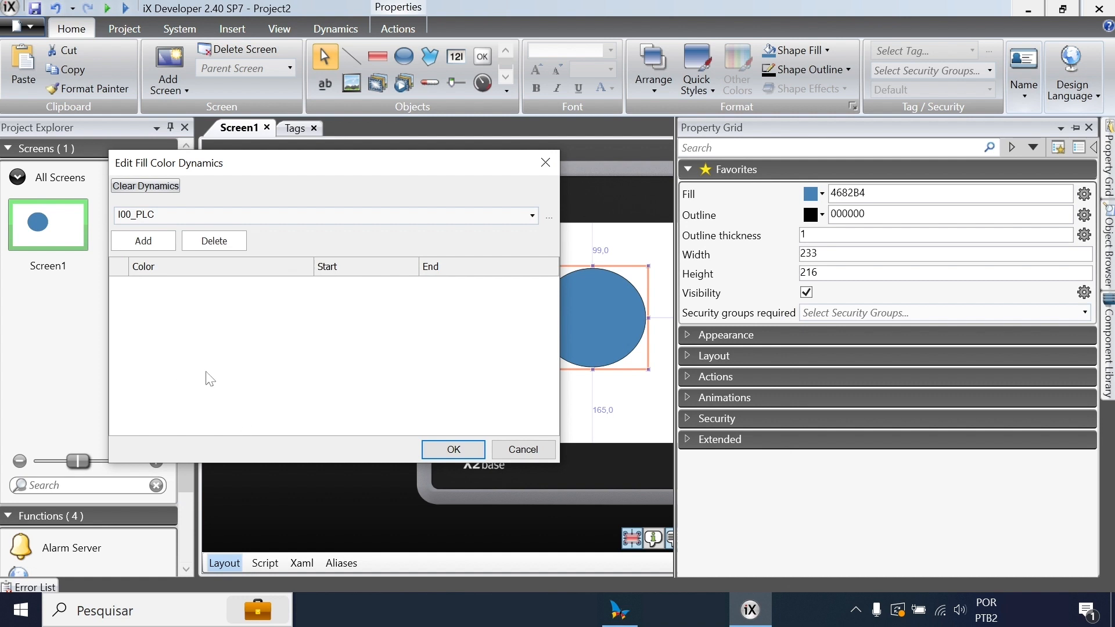
# Step: Add two fill color ranges for the ellipse: green (34; 177; 76) for value 0 and red (237; 28; 36) for value 1
pyautogui.click(160, 241)
pyautogui.click(161, 241)
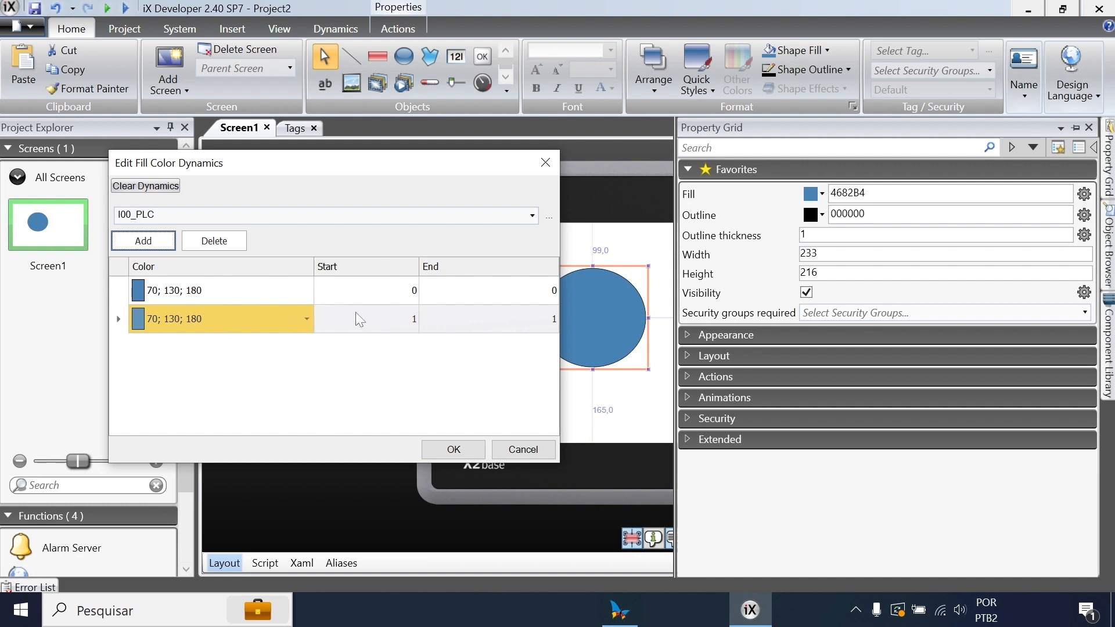
pyautogui.click(179, 289)
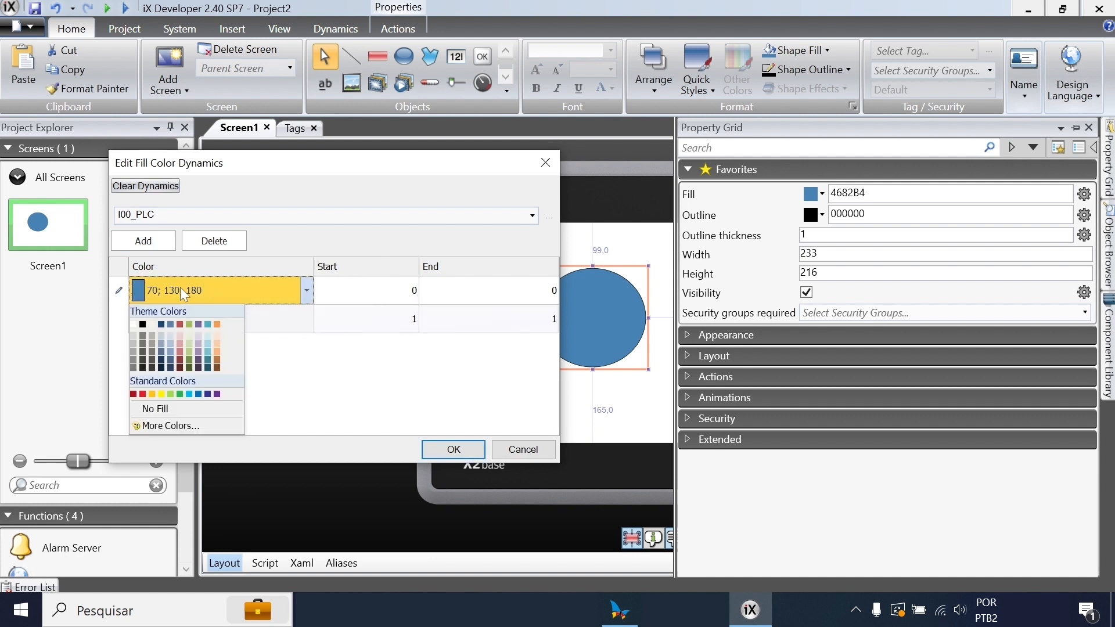
pyautogui.click(180, 394)
pyautogui.click(176, 323)
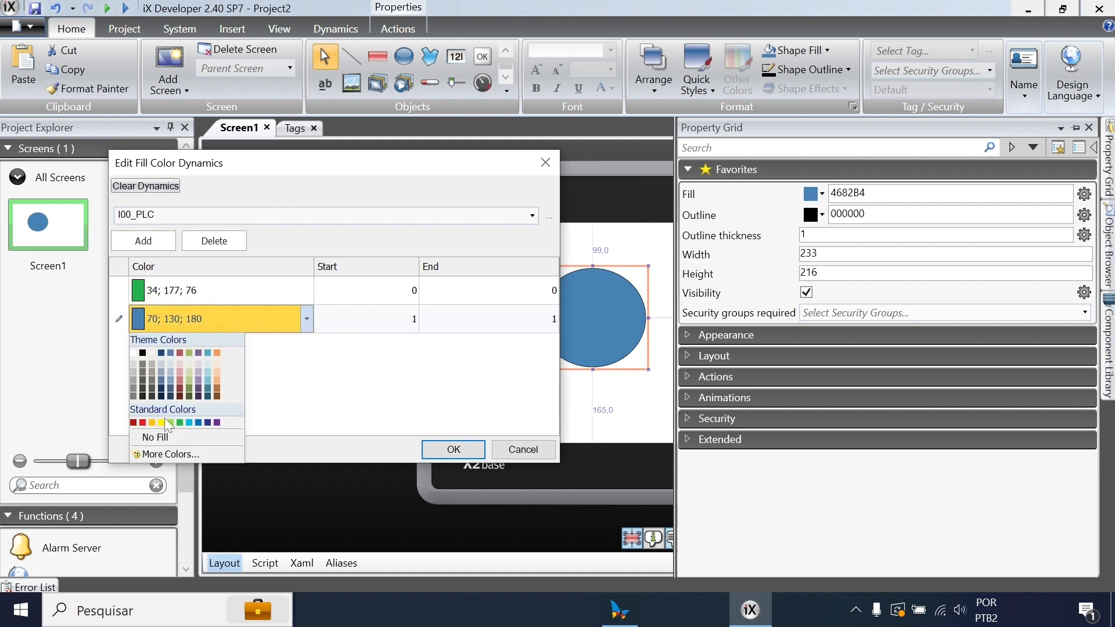
pyautogui.click(142, 422)
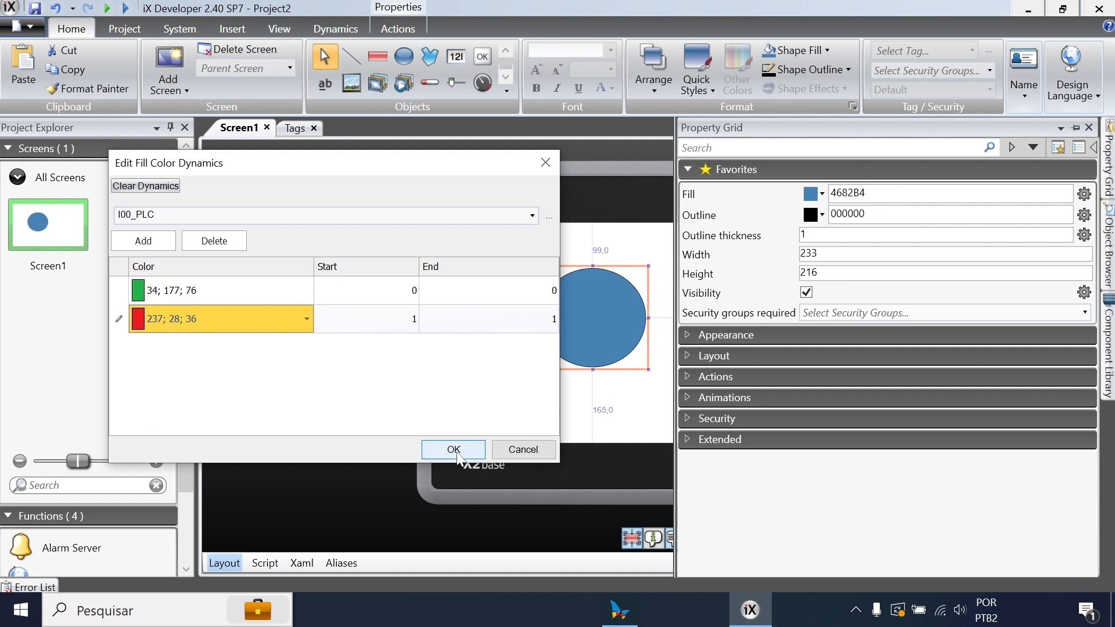
pyautogui.click(453, 450)
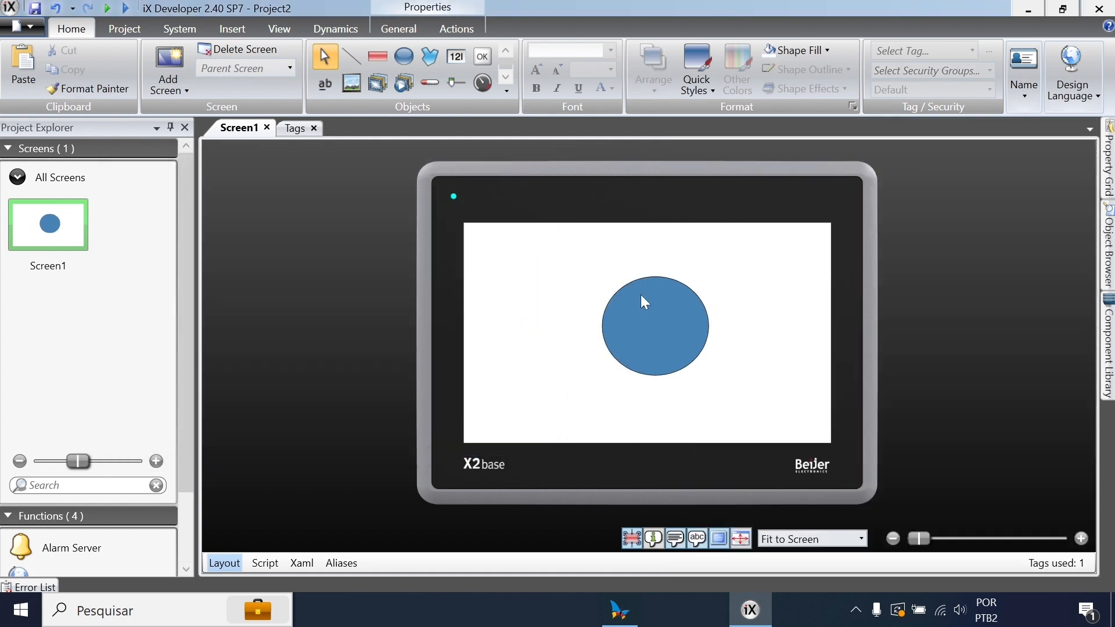
# Step: Move the ellipse near the centre of Screen1 and run the project
pyautogui.click(629, 324)
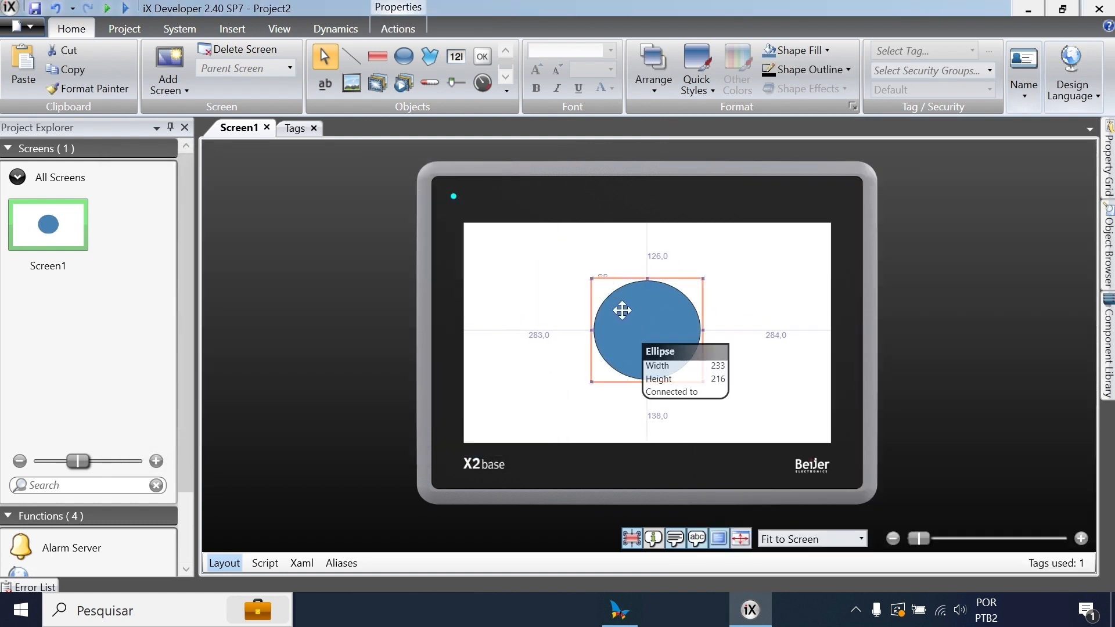
pyautogui.click(115, 32)
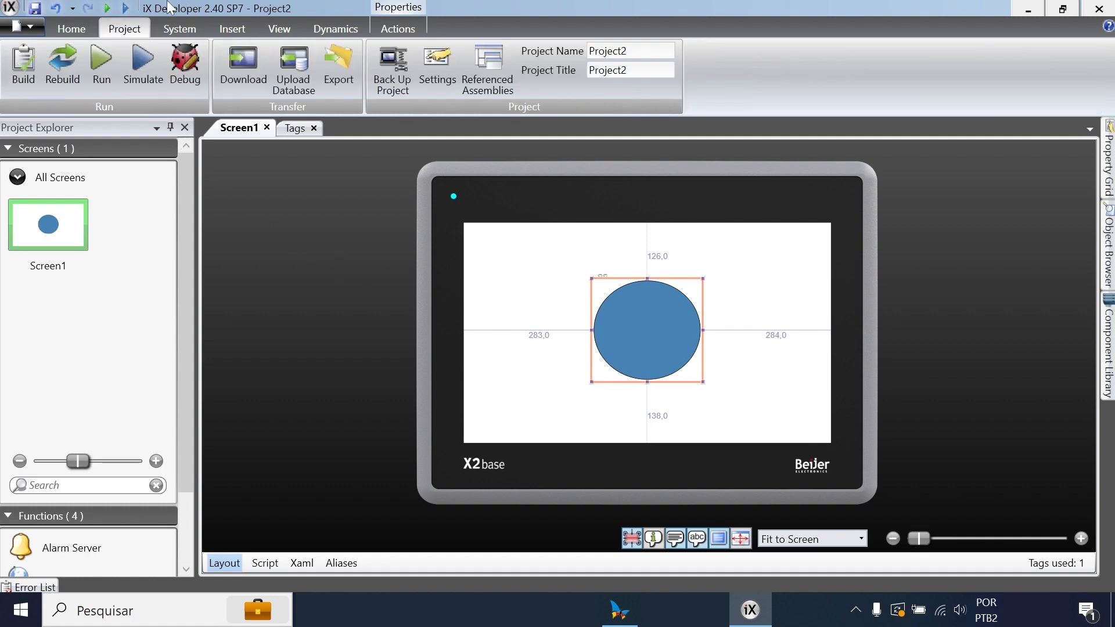
pyautogui.click(102, 64)
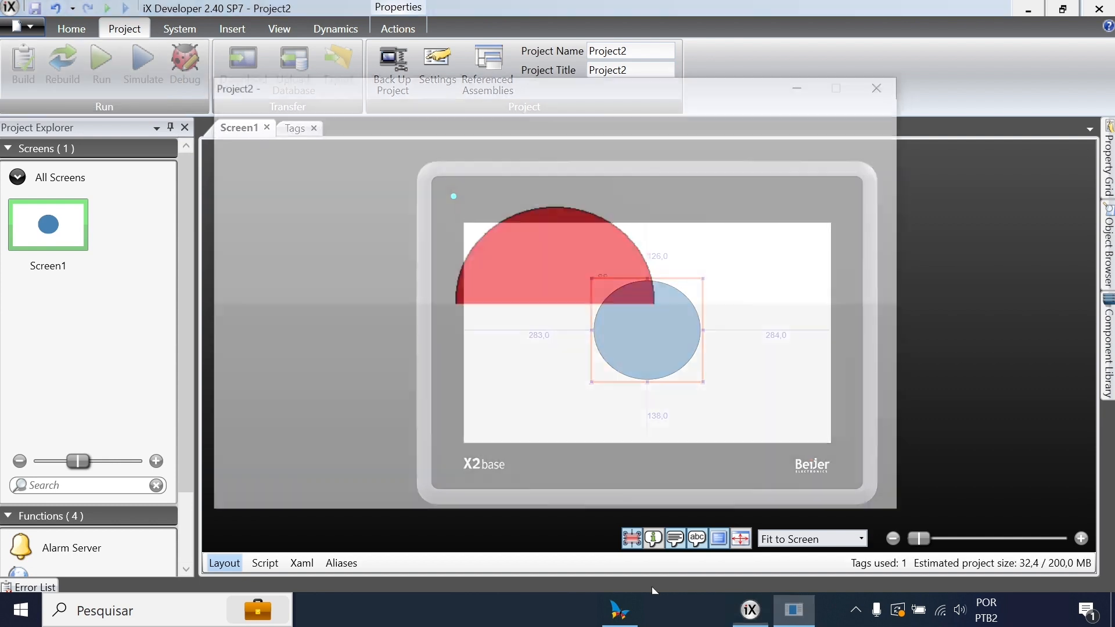
# Step: Reposition the running Project2 window and move its demo-mode notice away from the ellipse
pyautogui.moveTo(737, 89); pyautogui.dragTo(654, 55)
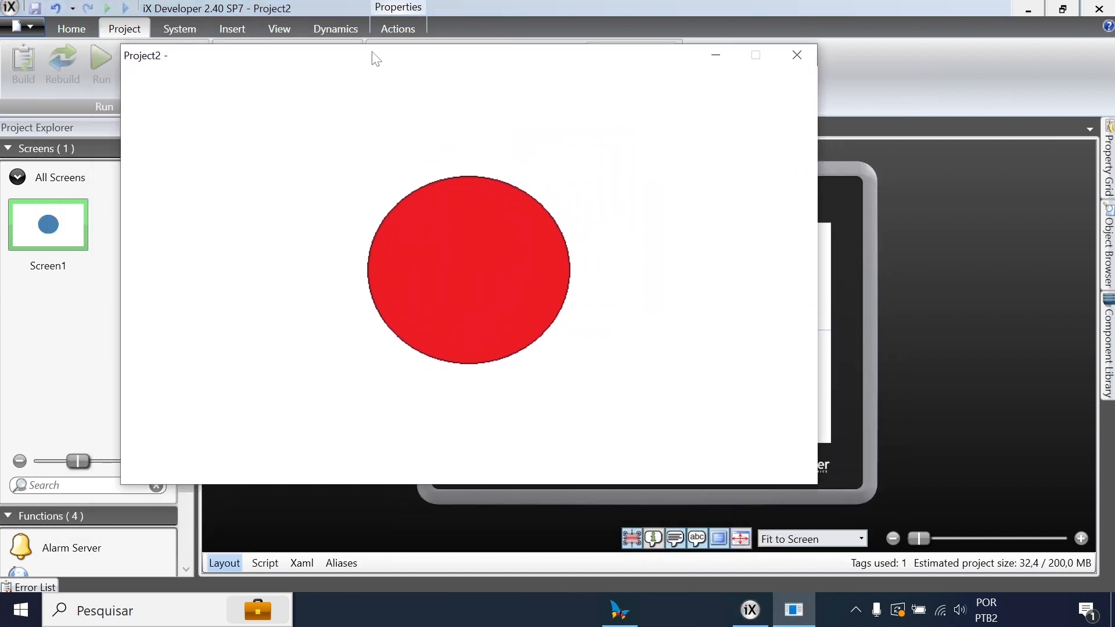
pyautogui.click(625, 618)
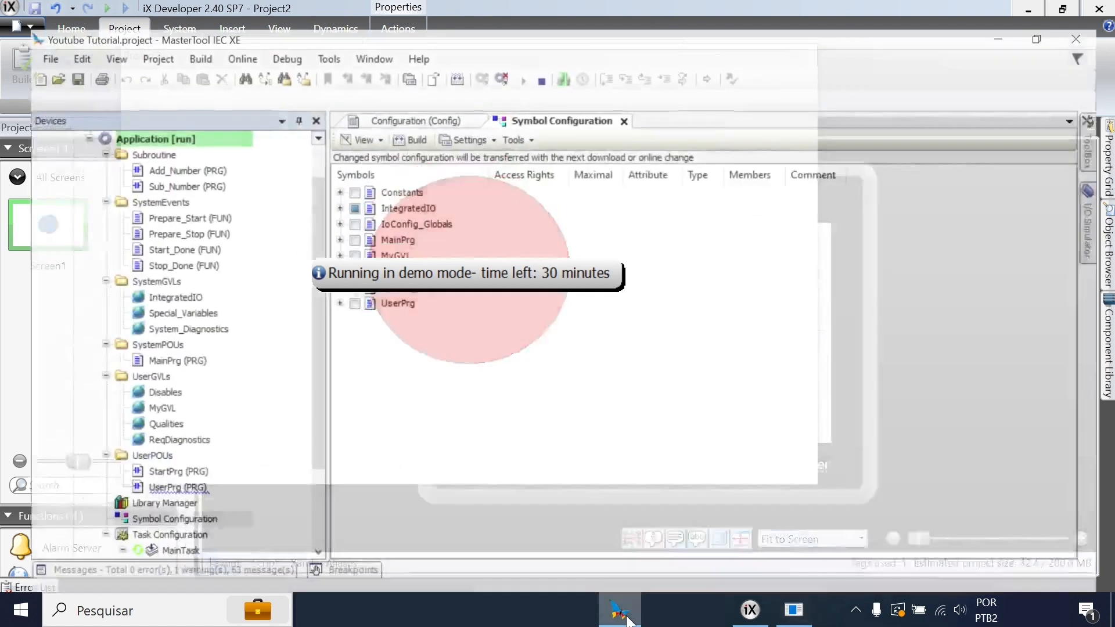
pyautogui.click(625, 619)
pyautogui.moveTo(604, 269); pyautogui.dragTo(413, 78)
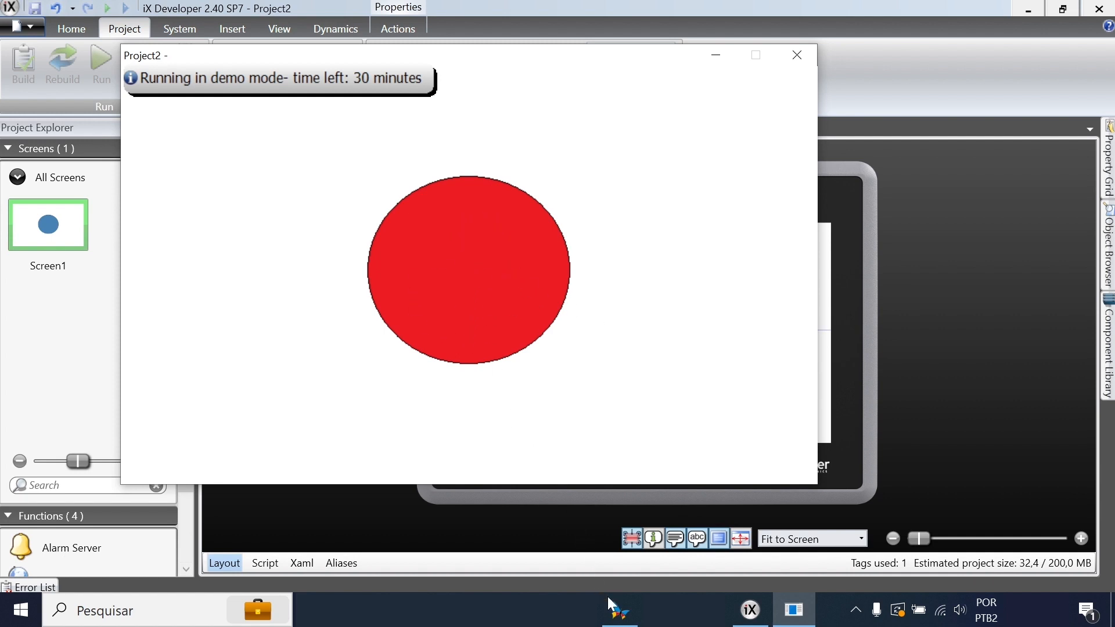
# Step: Switch to MasterTool IEC XE and tile its window side by side with iX Developer
pyautogui.click(627, 619)
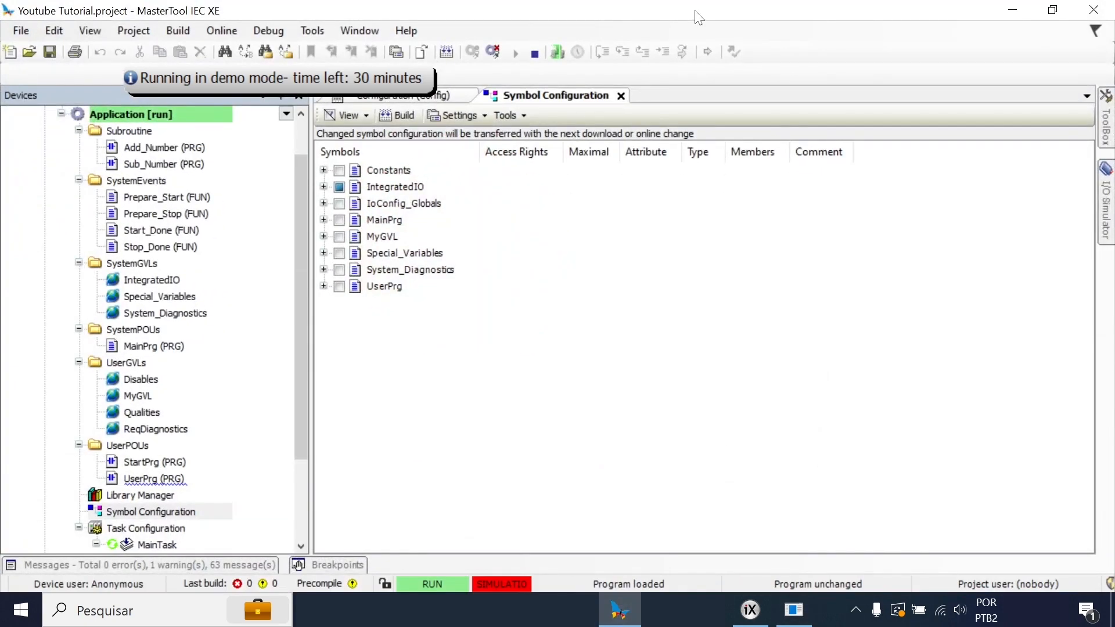
pyautogui.moveTo(695, 11); pyautogui.dragTo(1114, 216)
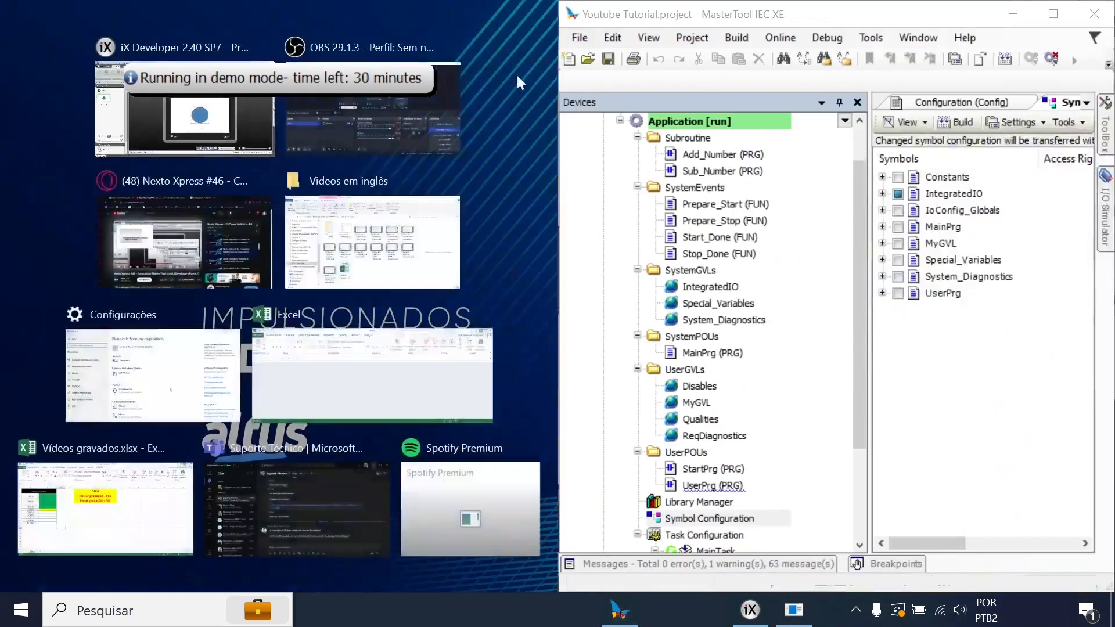
pyautogui.click(232, 87)
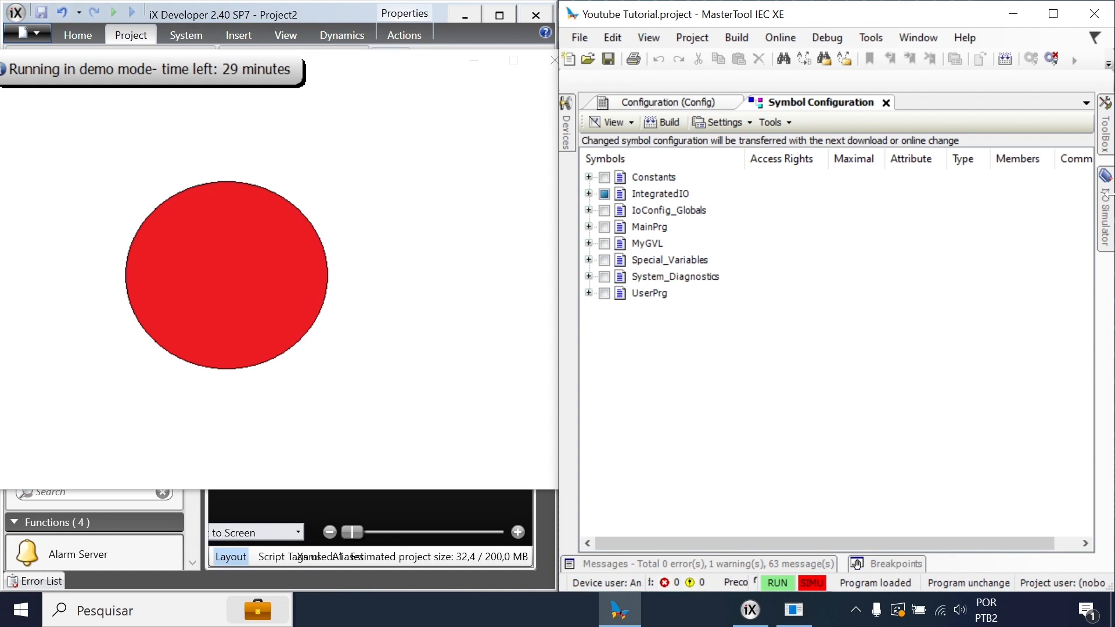
# Step: Open the I/O Simulator and switch digital input I00 off and back on to test the ellipse's color
pyautogui.click(1107, 204)
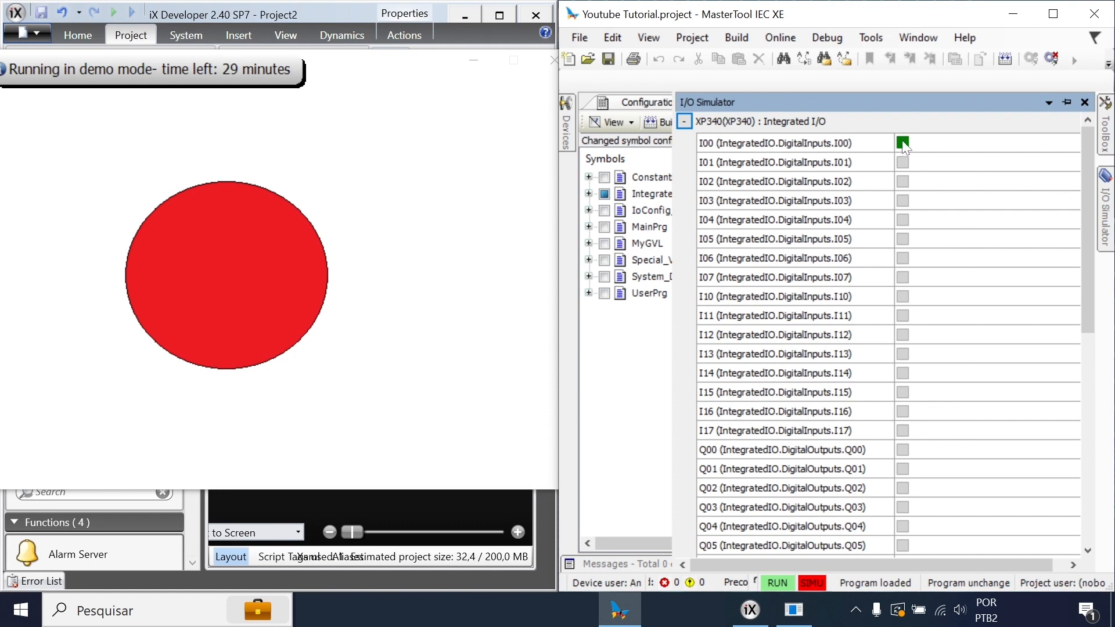
pyautogui.scroll(-1, 903, 145)
pyautogui.click(888, 127)
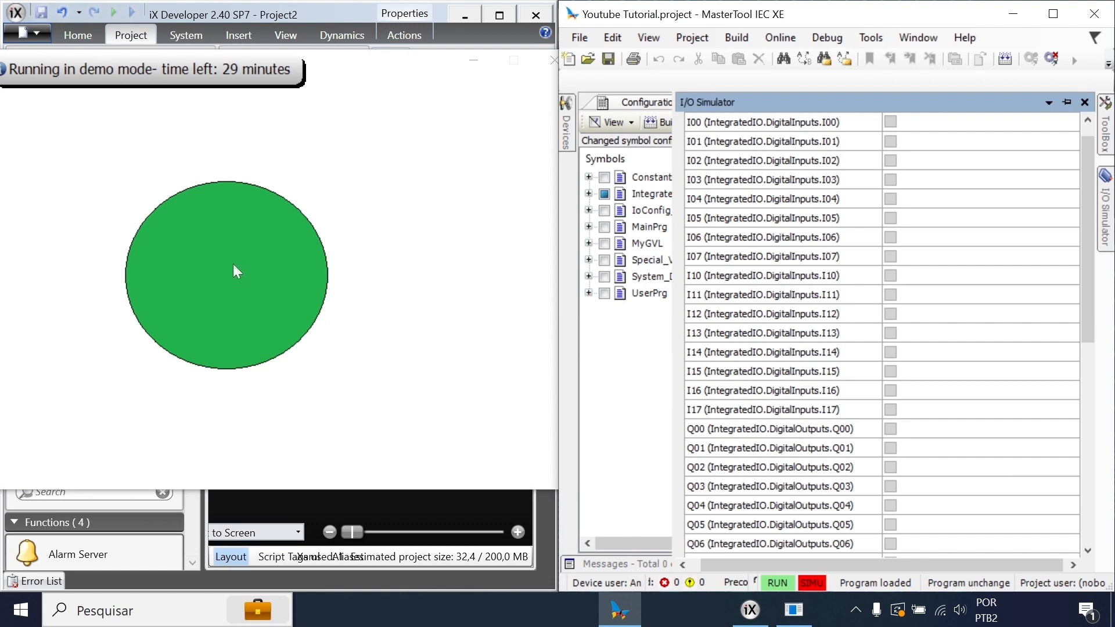
pyautogui.click(889, 123)
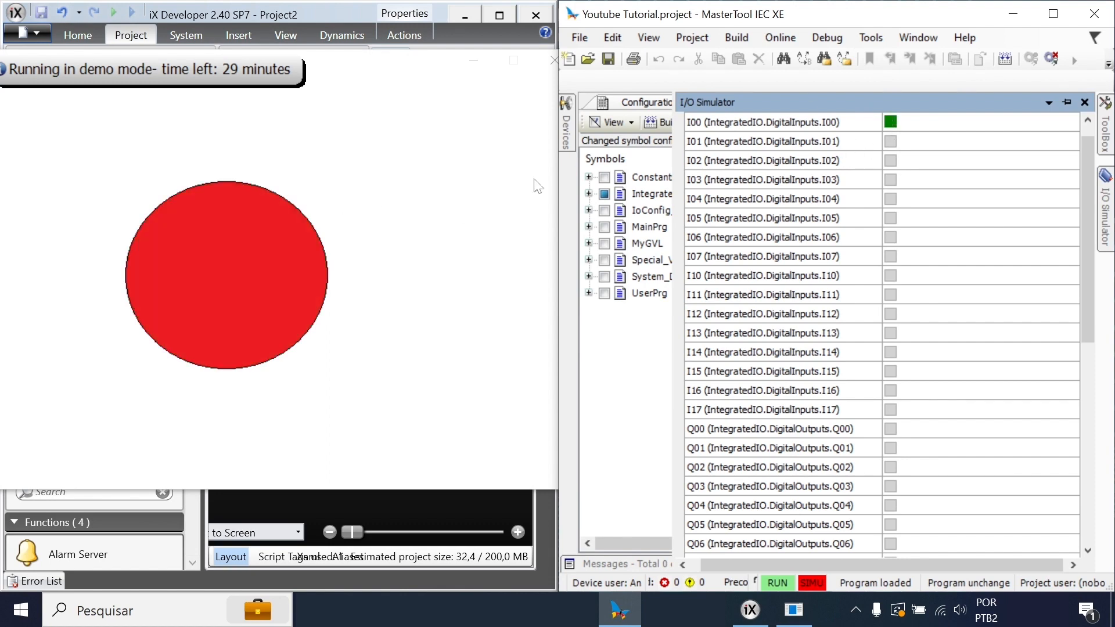